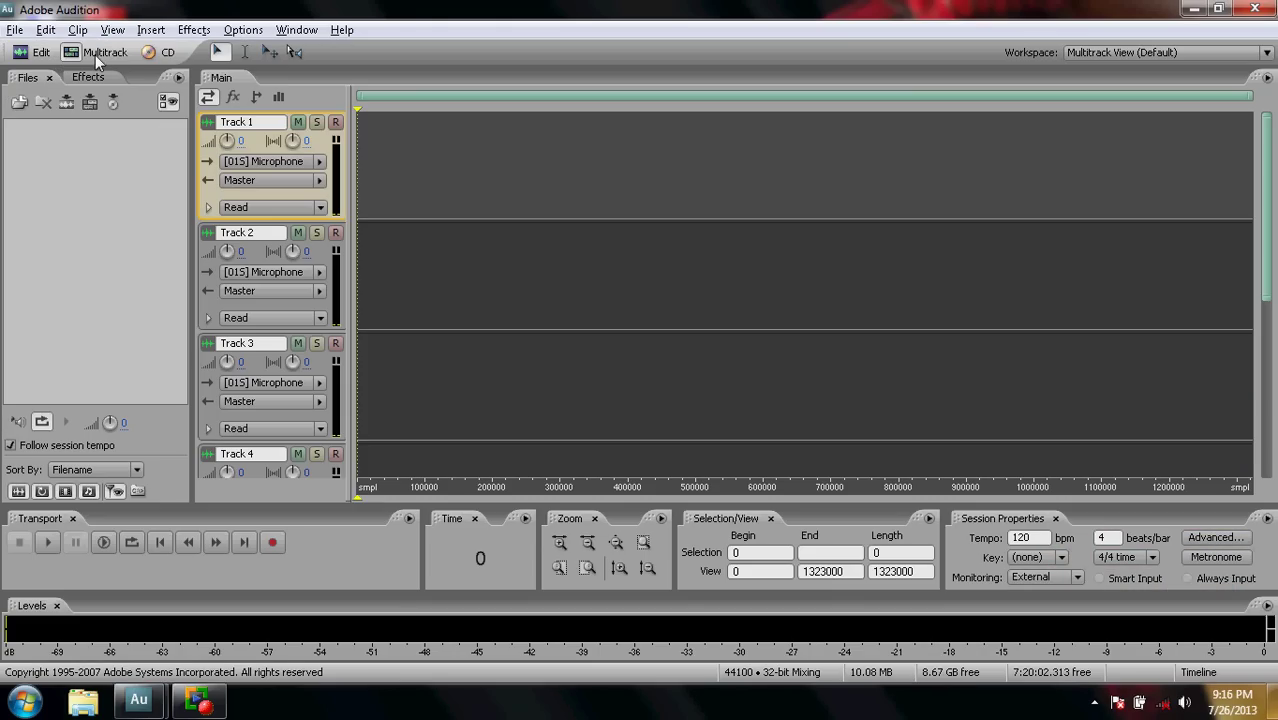
Step: Import the sample karoake WAV file from the Desktop into the session's file list
{"action": "left_click", "coordinate": [15, 30]}
{"action": "left_click", "coordinate": [77, 308]}
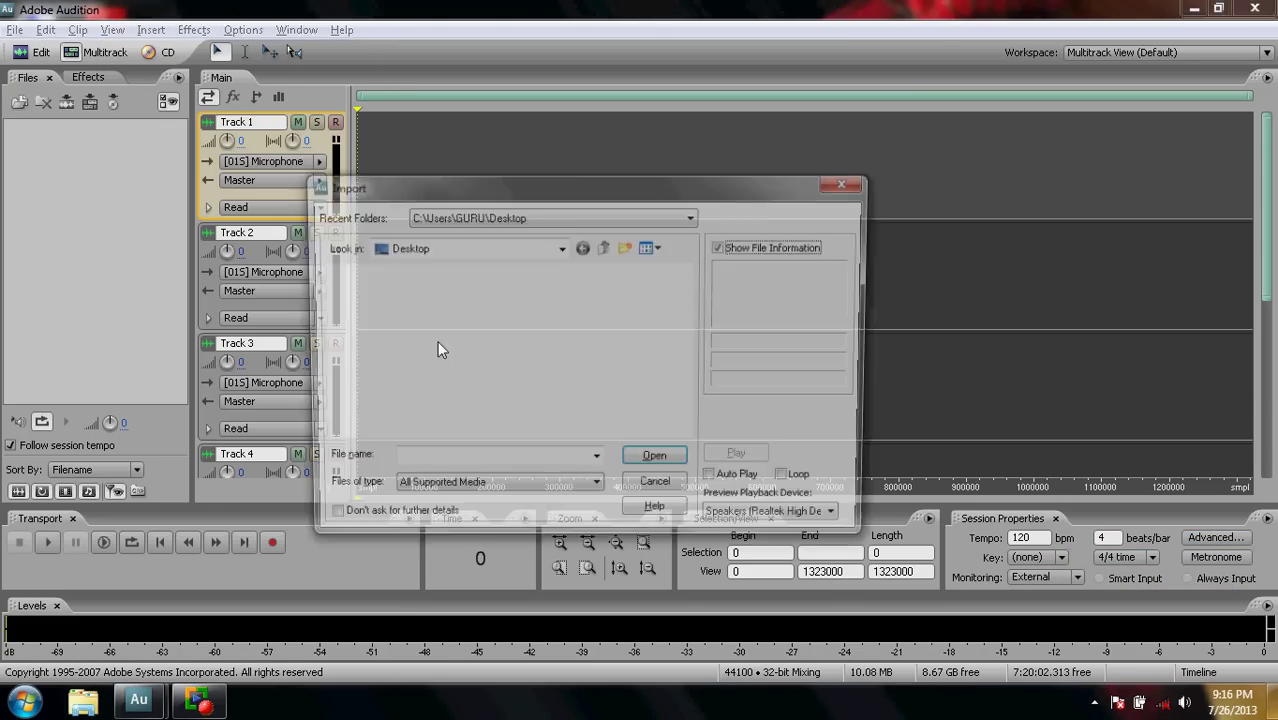
{"action": "scroll", "coordinate": [563, 366], "scroll_direction": "down", "scroll_amount": 2}
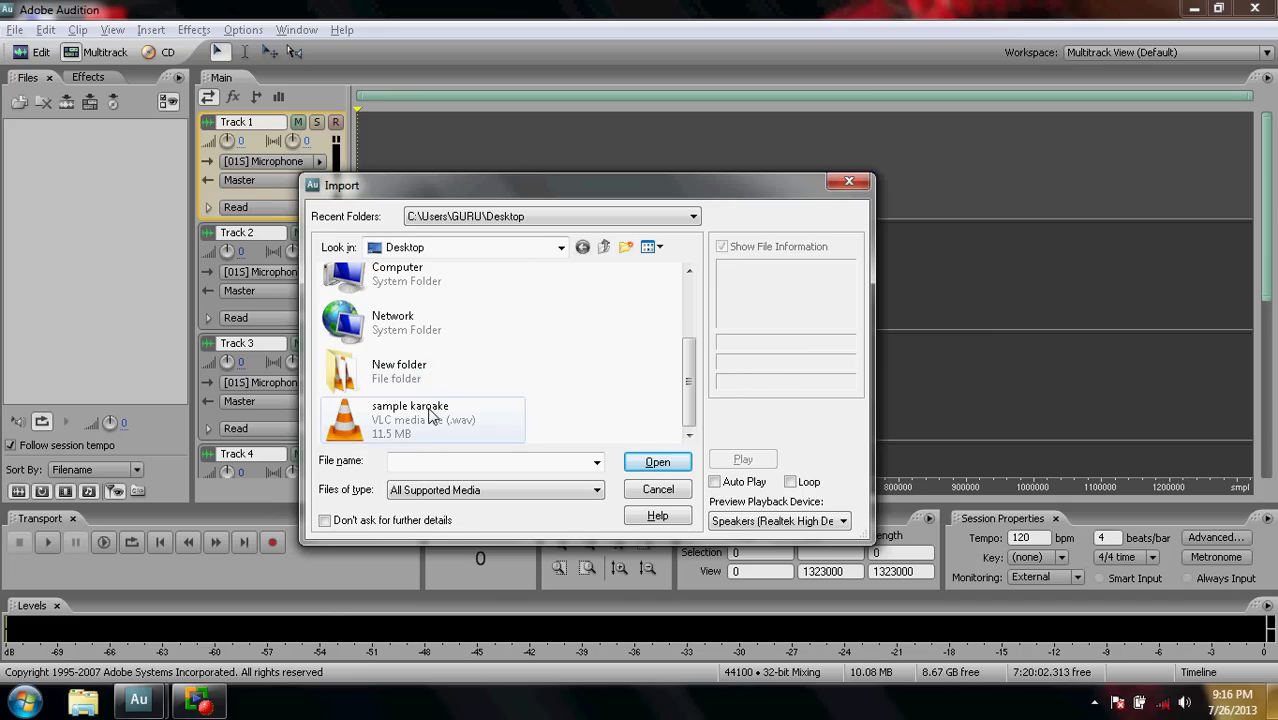
{"action": "left_click", "coordinate": [515, 418]}
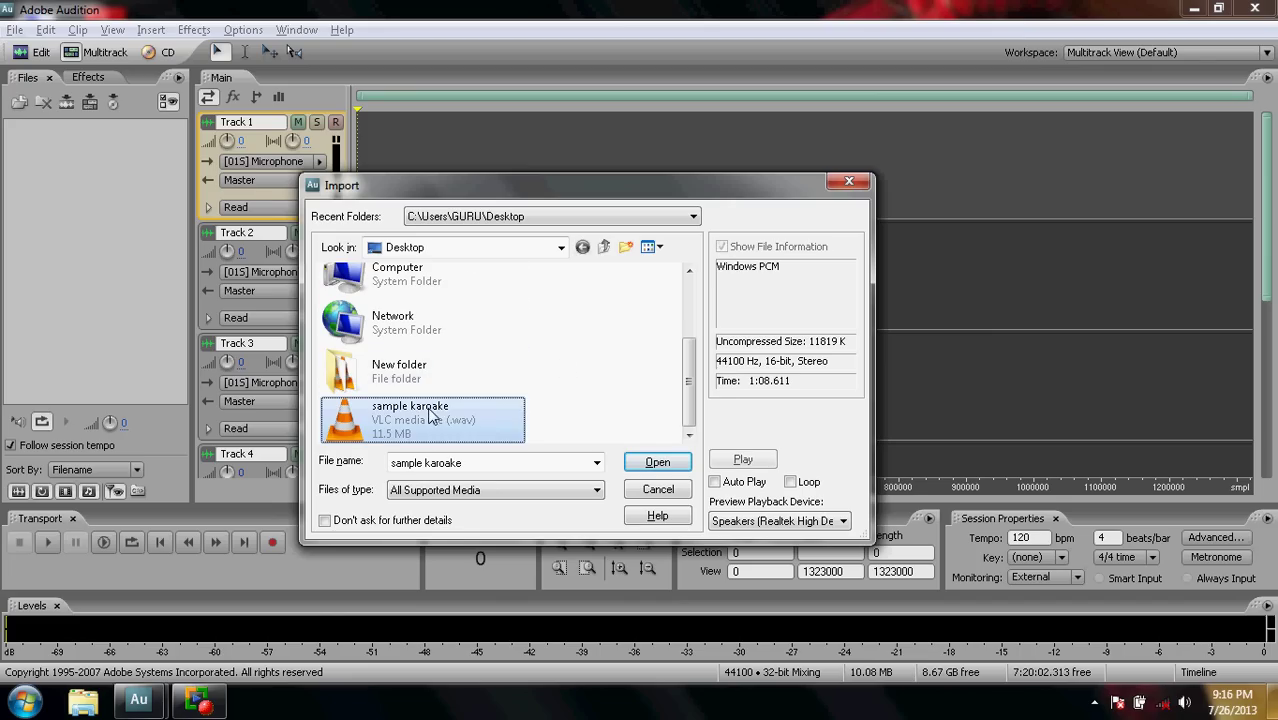
{"action": "left_click", "coordinate": [648, 460]}
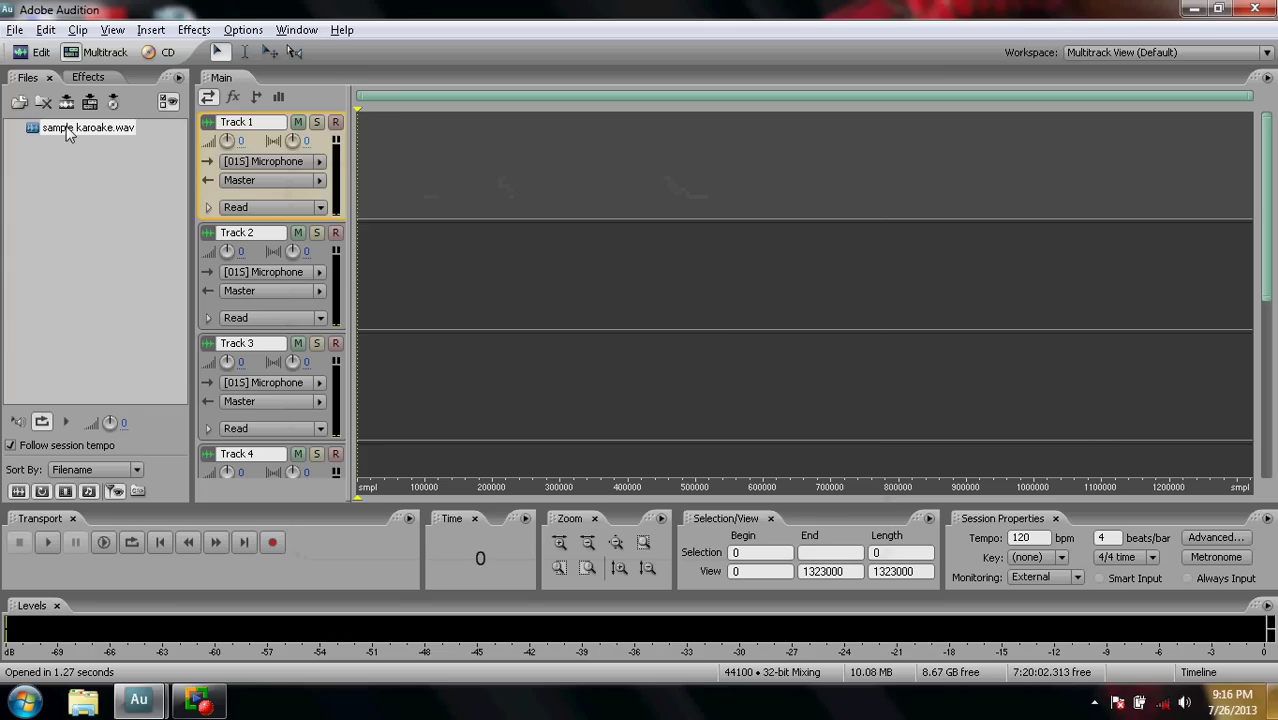
Step: Place sample karoake.wav near the beginning of Track 1 and play it back as a preview
{"action": "left_click_drag", "start_coordinate": [68, 132], "coordinate": [481, 139]}
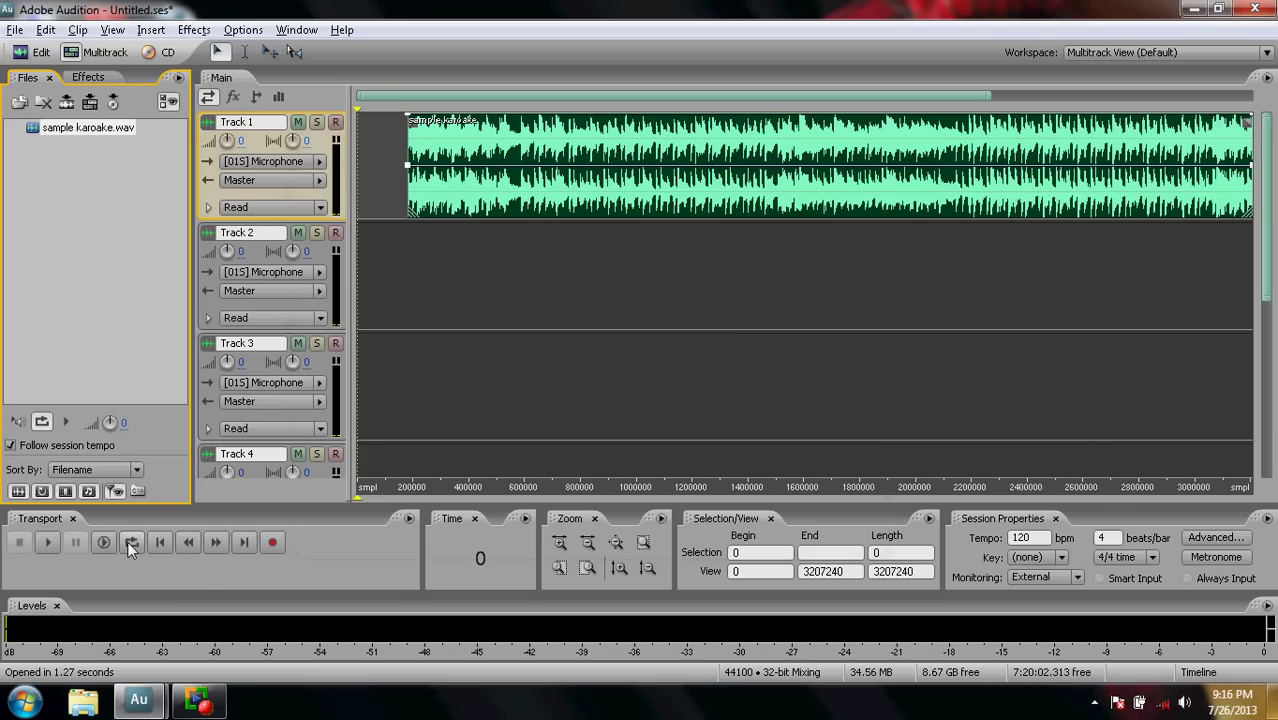
{"action": "left_click", "coordinate": [49, 542]}
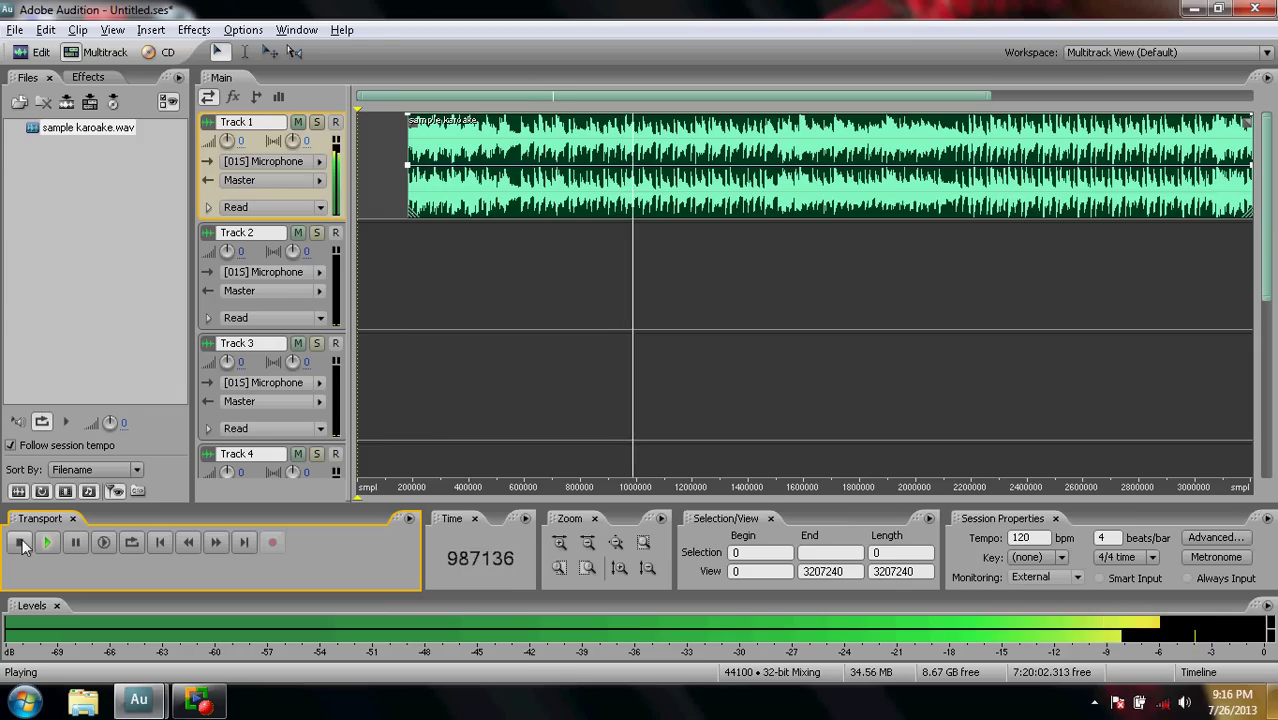
{"action": "left_click", "coordinate": [20, 542]}
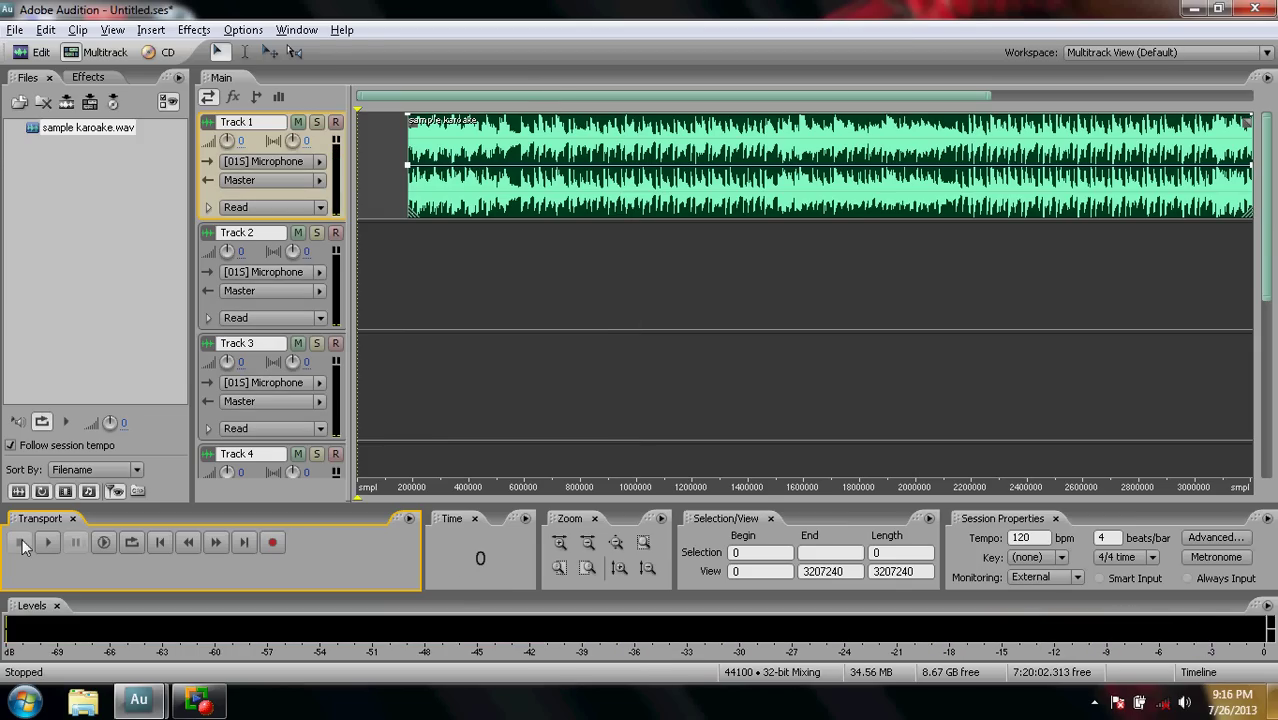
Step: Arm Track 2 for recording from the karaoke clip's start and save the session as Untitled
{"action": "left_click", "coordinate": [409, 255]}
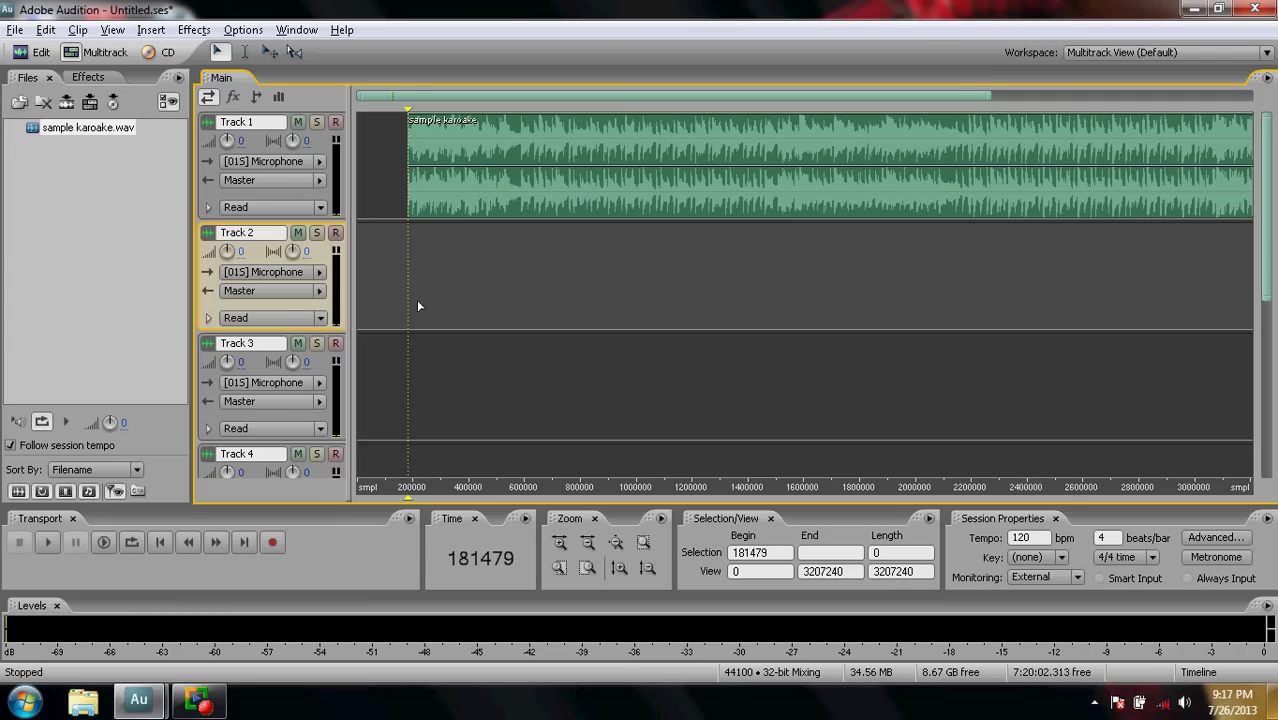
{"action": "left_click", "coordinate": [336, 235]}
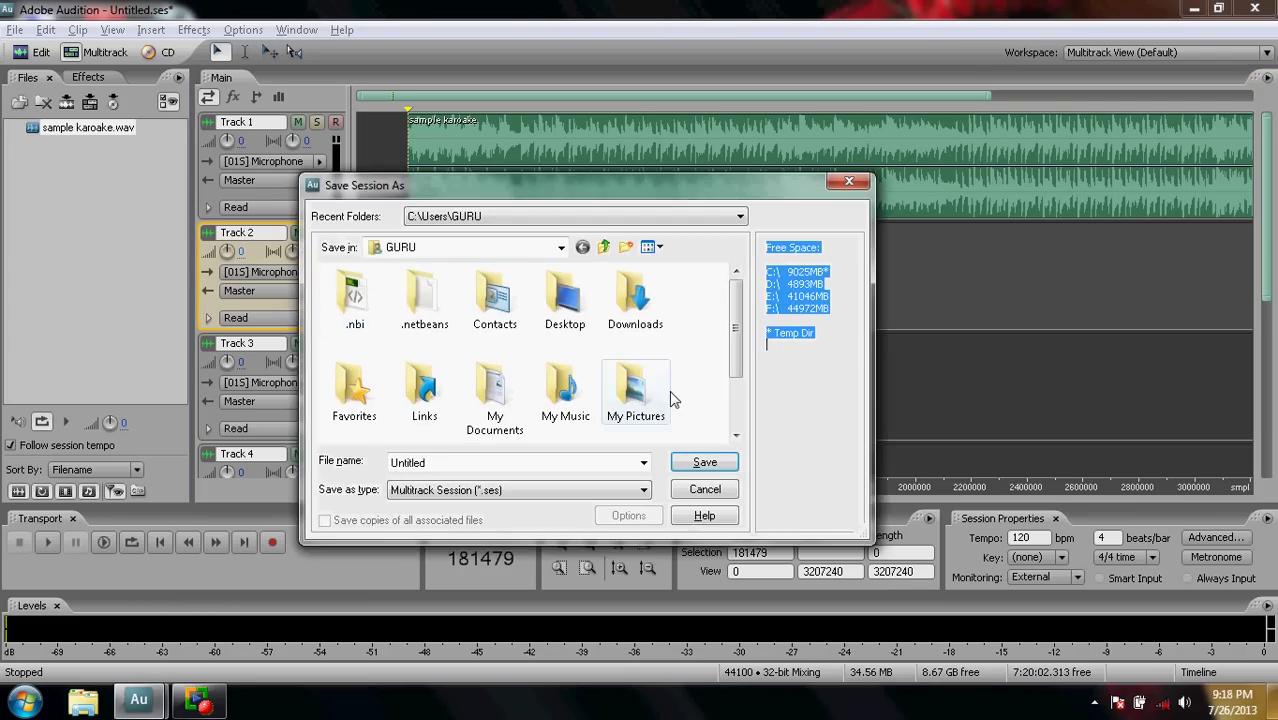
{"action": "left_click", "coordinate": [705, 462]}
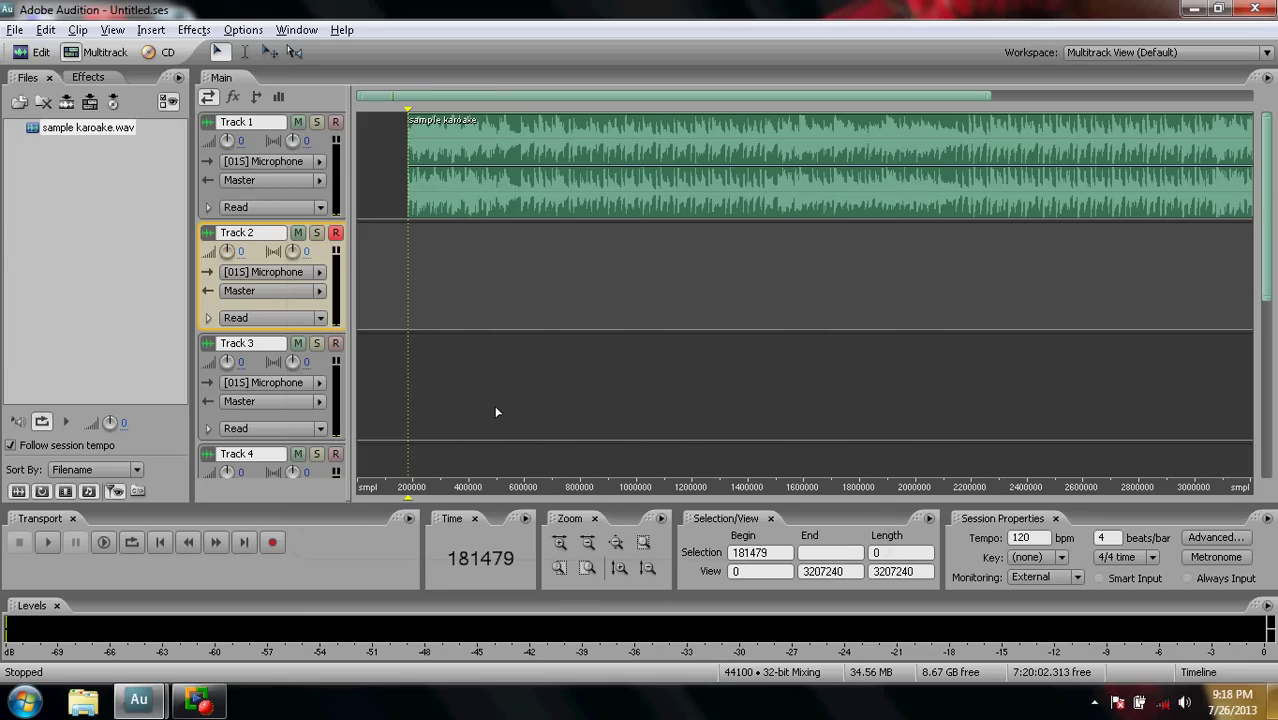
Step: Record the microphone vocal on Track 2 while the karaoke plays, stopping after the karaoke clip ends
{"action": "left_click", "coordinate": [273, 543]}
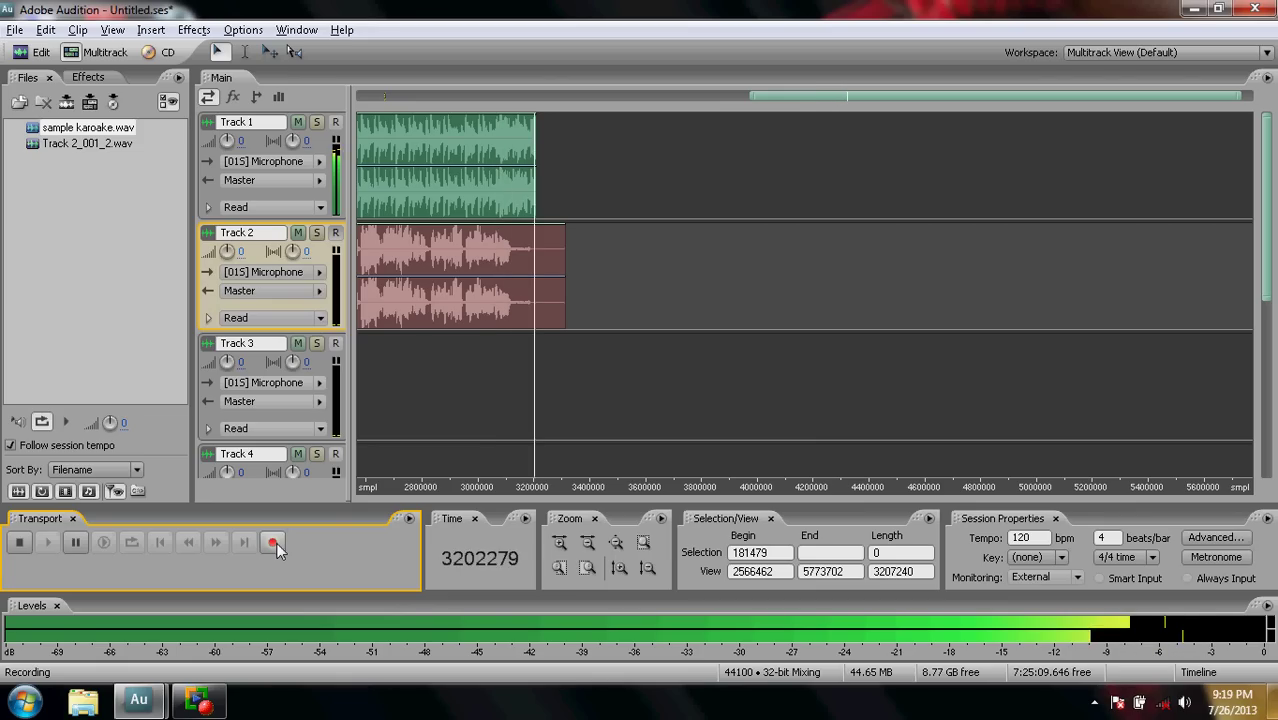
{"action": "left_click", "coordinate": [22, 545]}
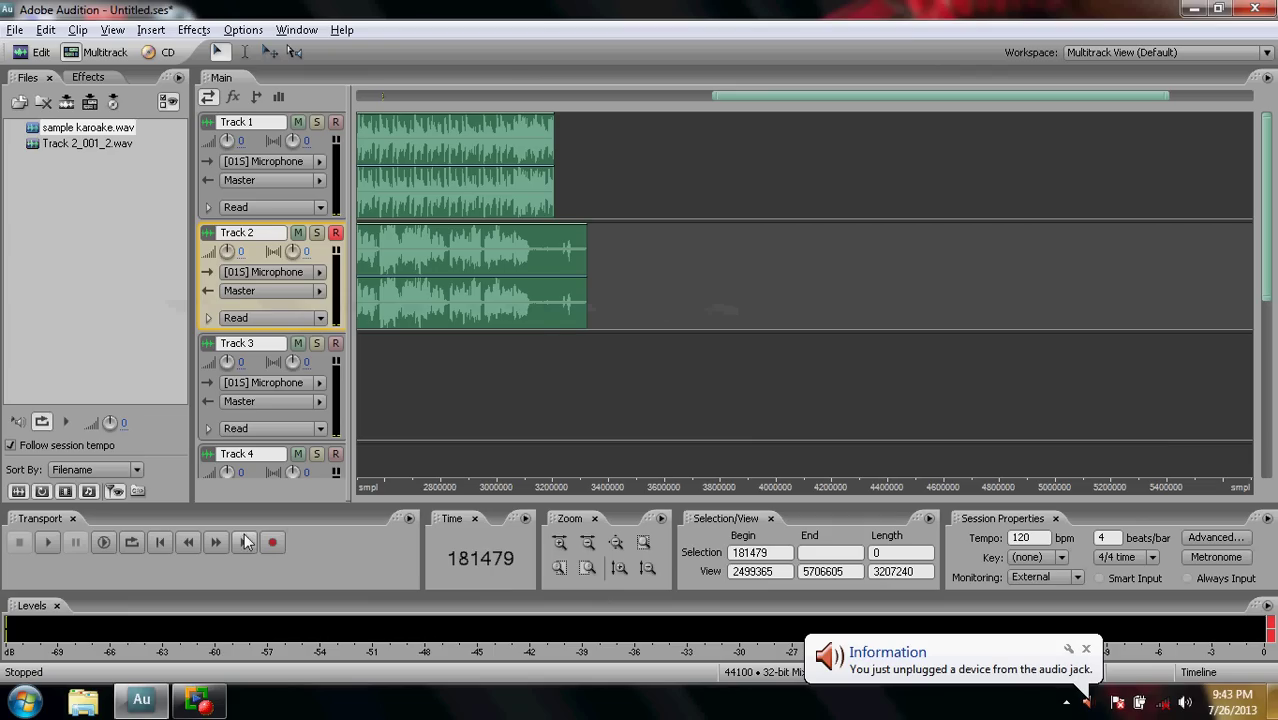
Step: Play back the recorded vocal together with the karaoke track from the start of both clips
{"action": "left_click_drag", "start_coordinate": [473, 492], "coordinate": [1215, 485]}
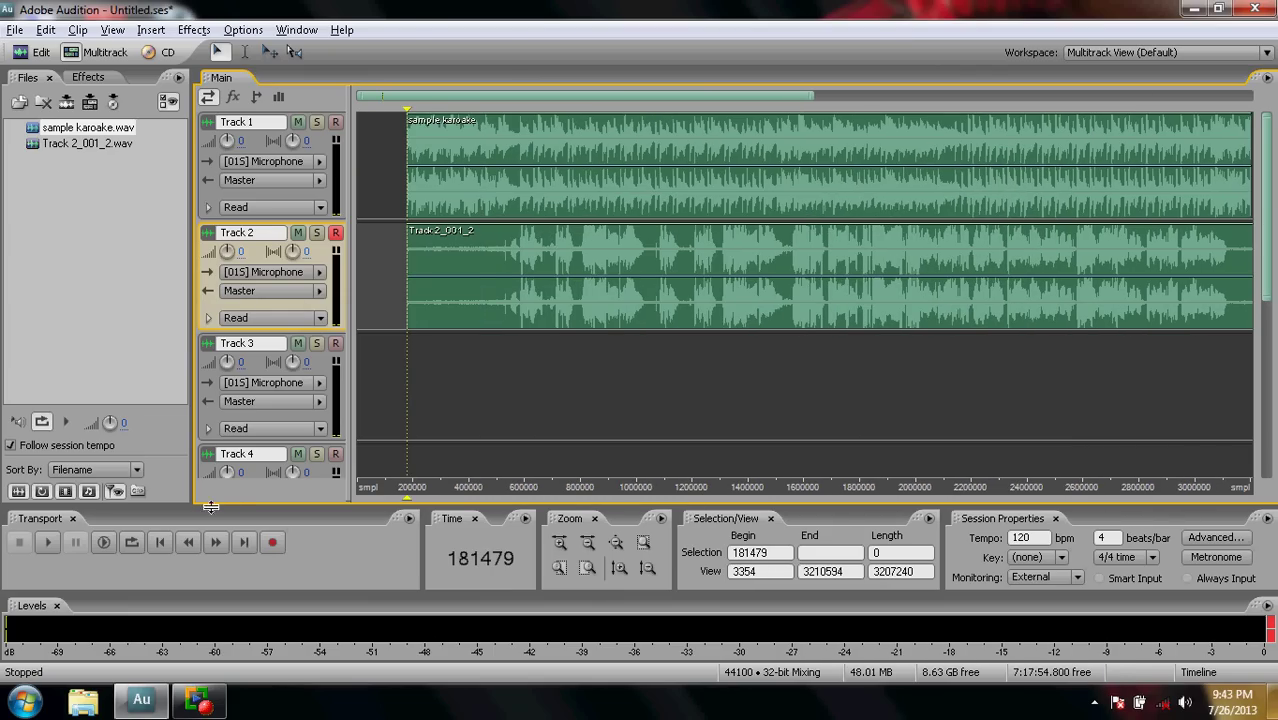
{"action": "left_click", "coordinate": [50, 543]}
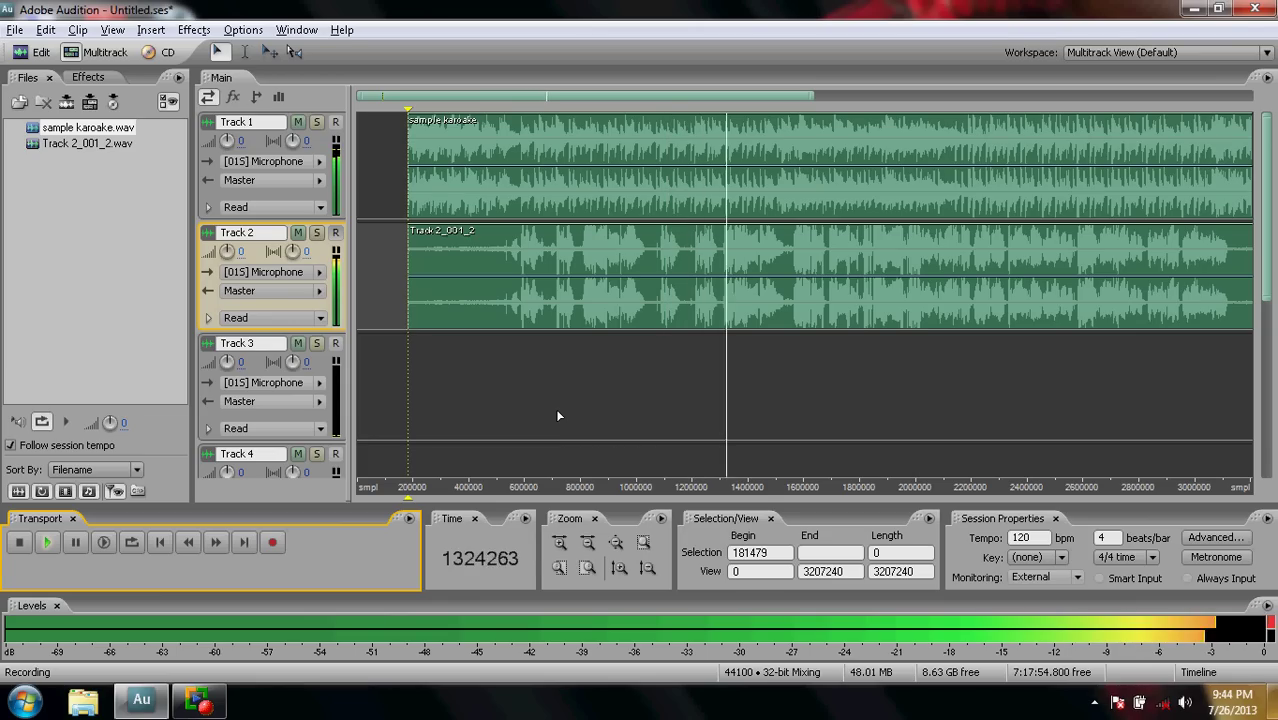
{"action": "left_click", "coordinate": [19, 543]}
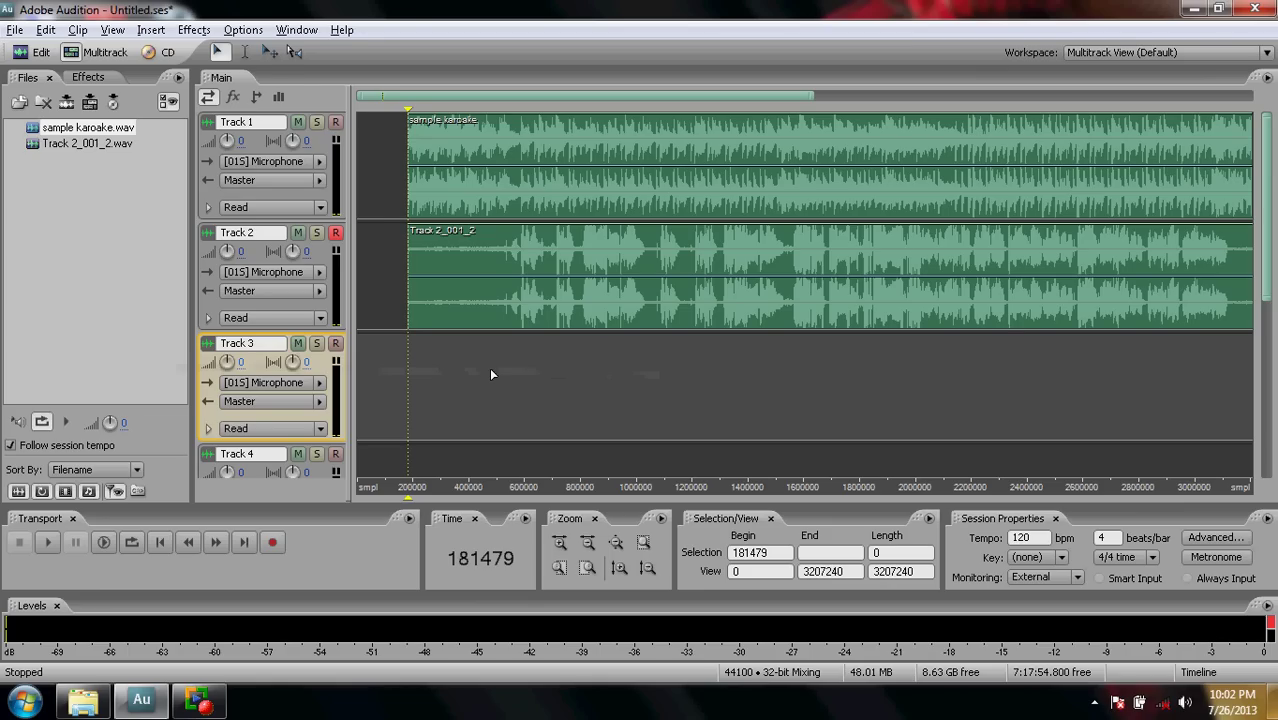
Step: Select the recorded vocal clip on Track 2 across the karaoke's full length with the Time Selection tool
{"action": "left_click", "coordinate": [246, 54]}
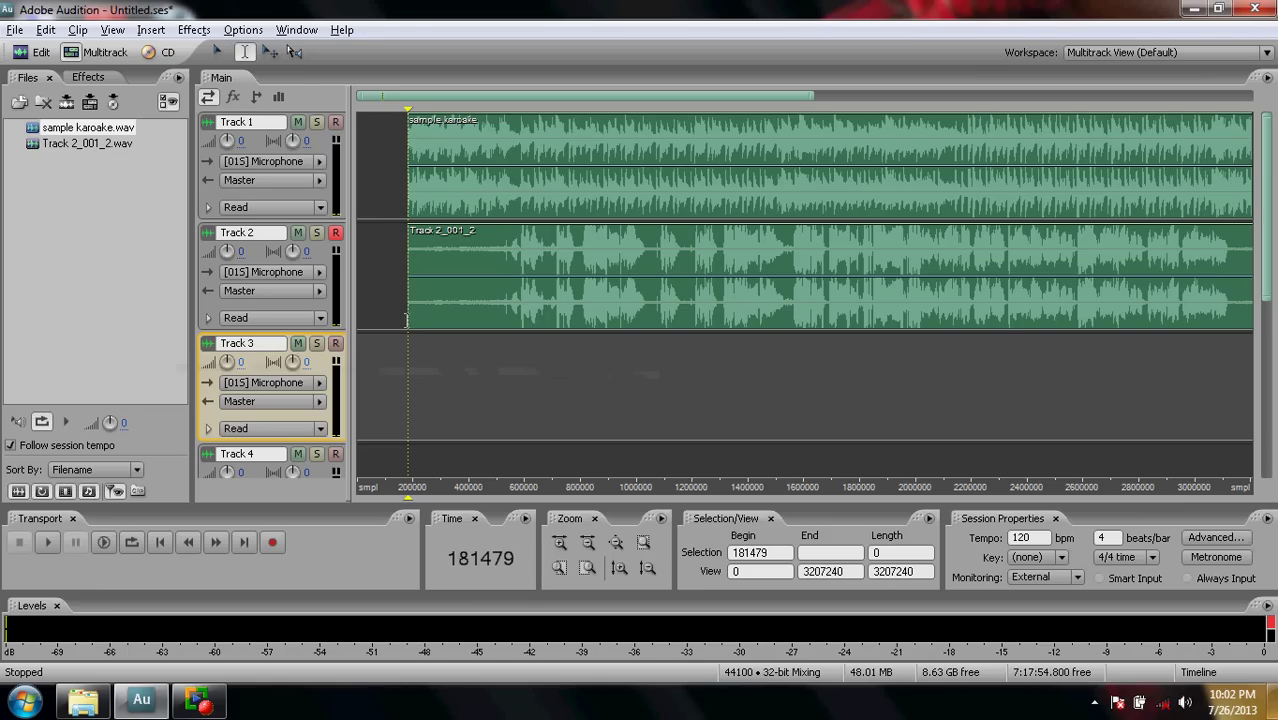
{"action": "left_click_drag", "start_coordinate": [406, 320], "coordinate": [1047, 407]}
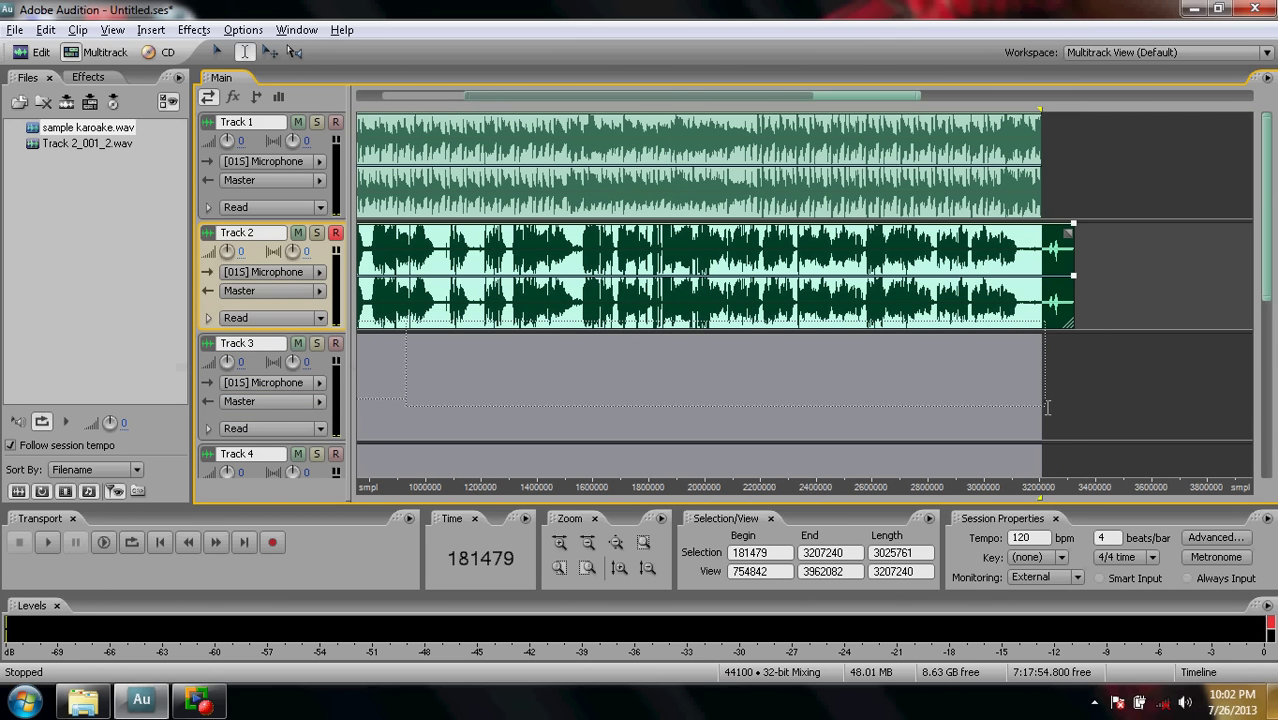
{"action": "left_click_drag", "start_coordinate": [892, 484], "coordinate": [1115, 491]}
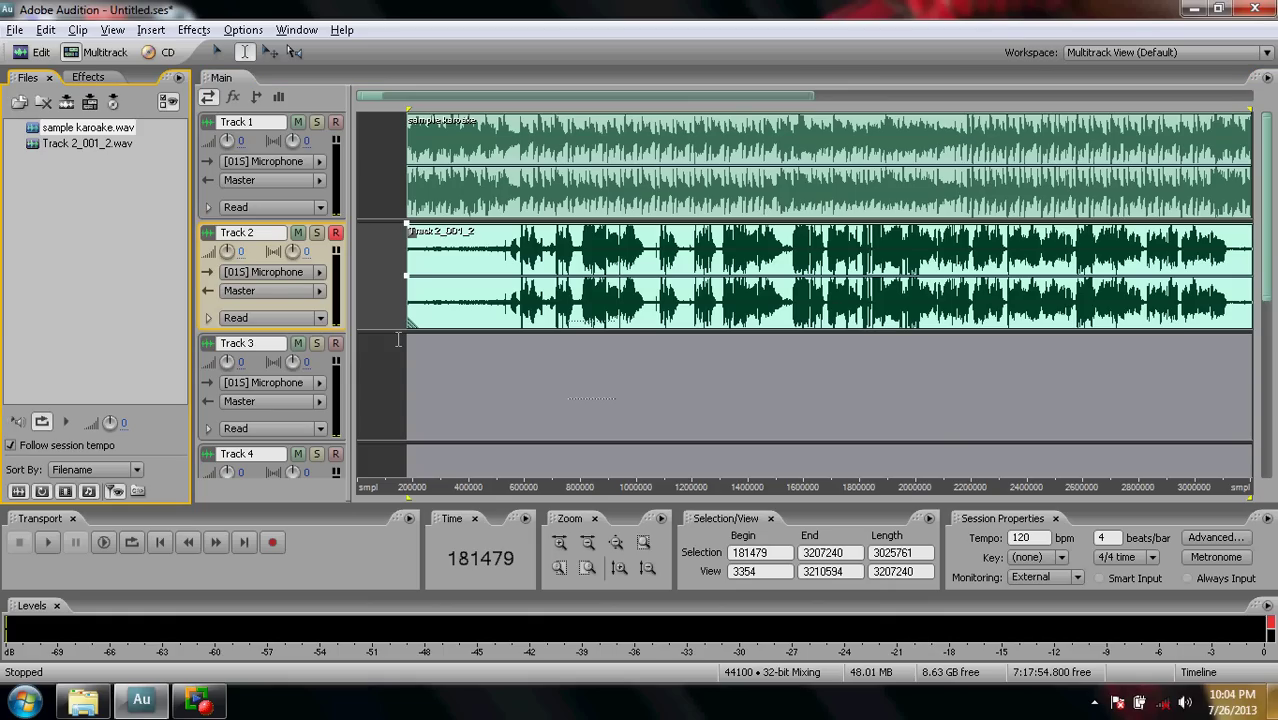
Step: Add the Center Channel Extractor stereo imagery effect to Track 2's effects rack, accepting the CPU-usage notice
{"action": "left_click", "coordinate": [88, 77]}
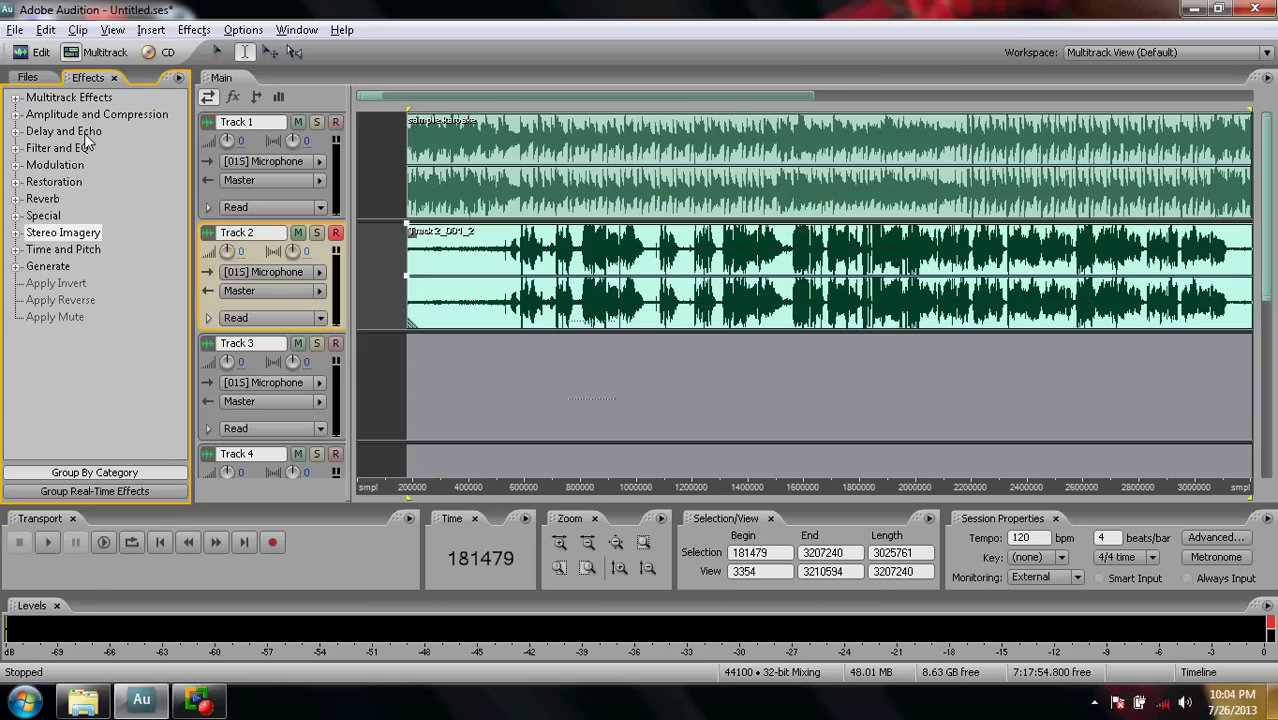
{"action": "double_click", "coordinate": [70, 238]}
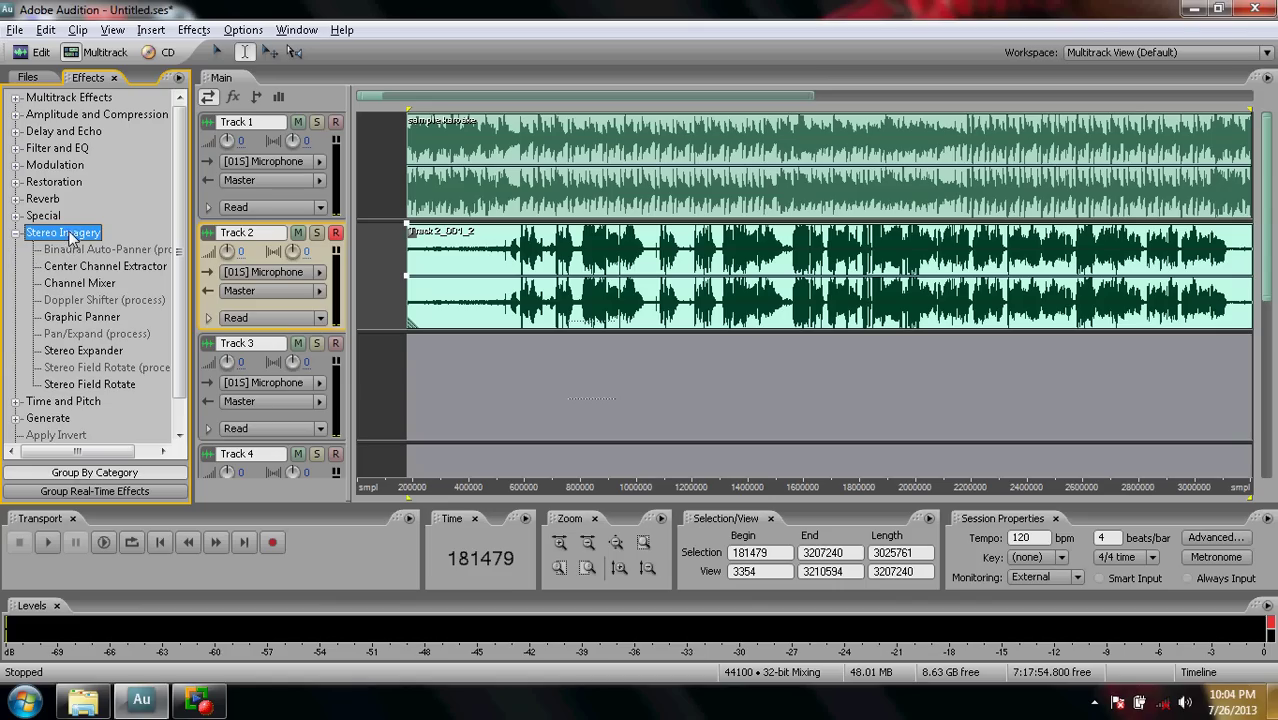
{"action": "double_click", "coordinate": [105, 268]}
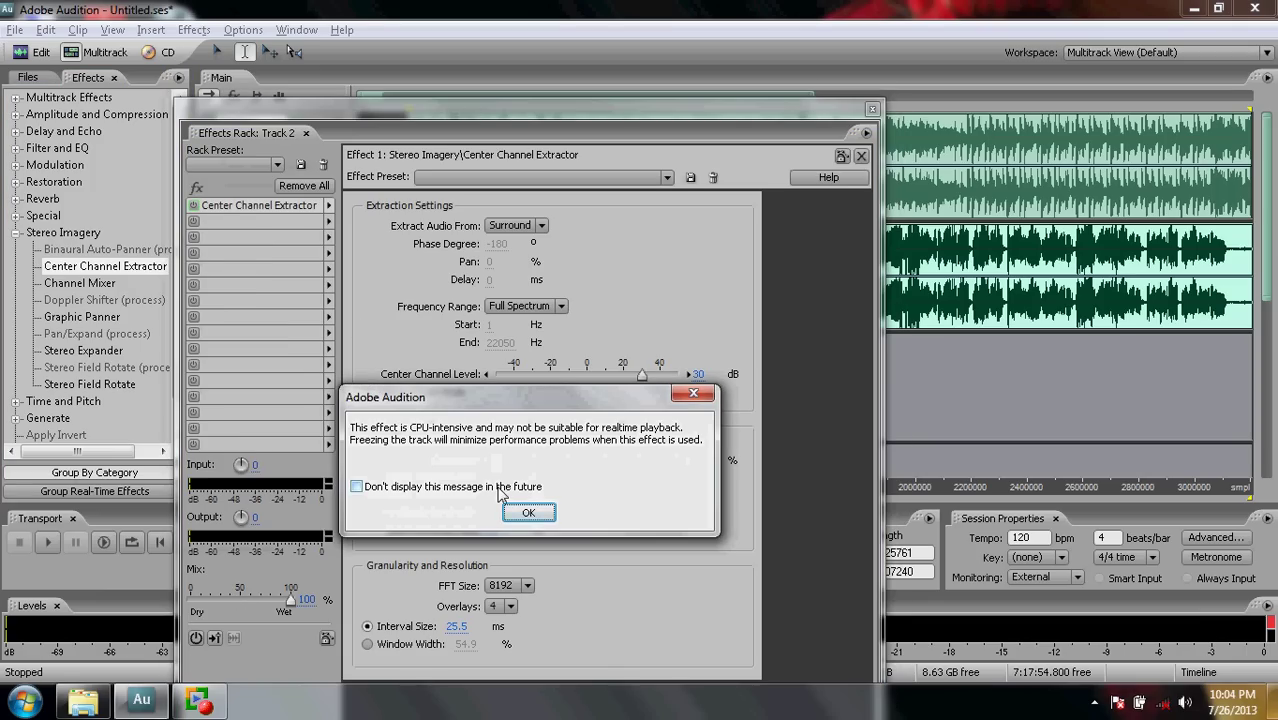
{"action": "left_click", "coordinate": [528, 513]}
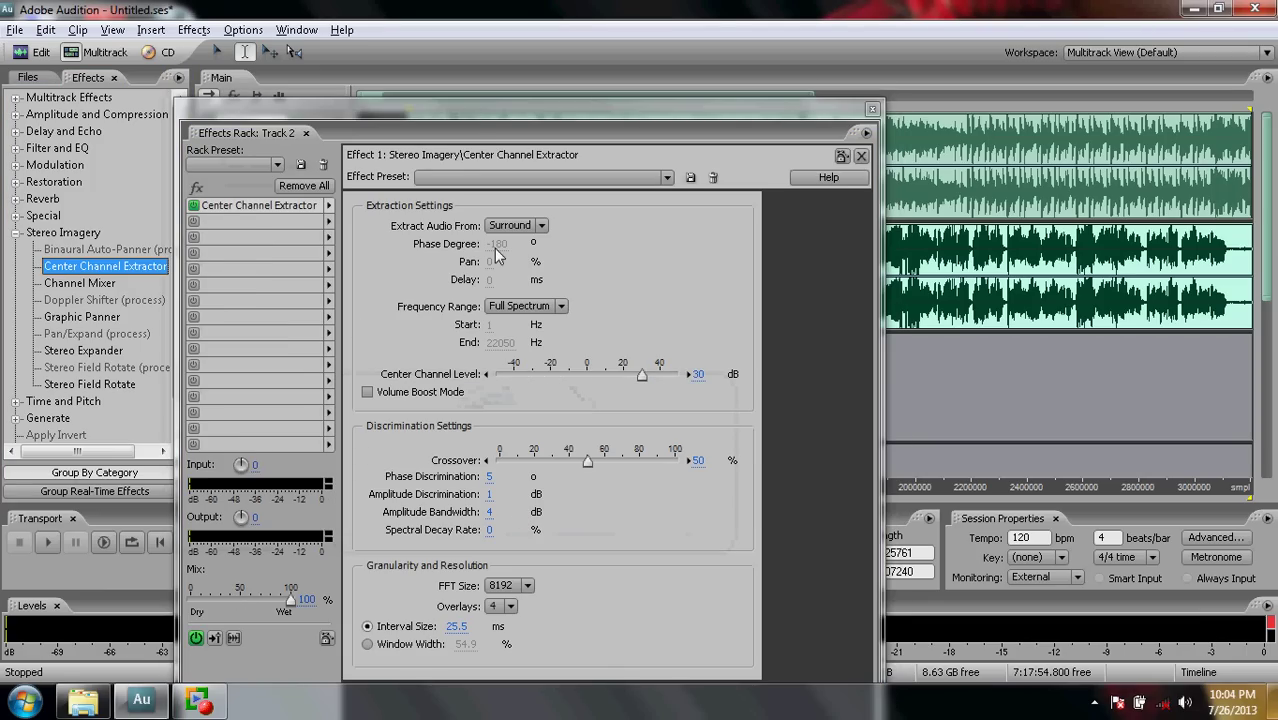
{"action": "left_click_drag", "start_coordinate": [473, 130], "coordinate": [533, 38]}
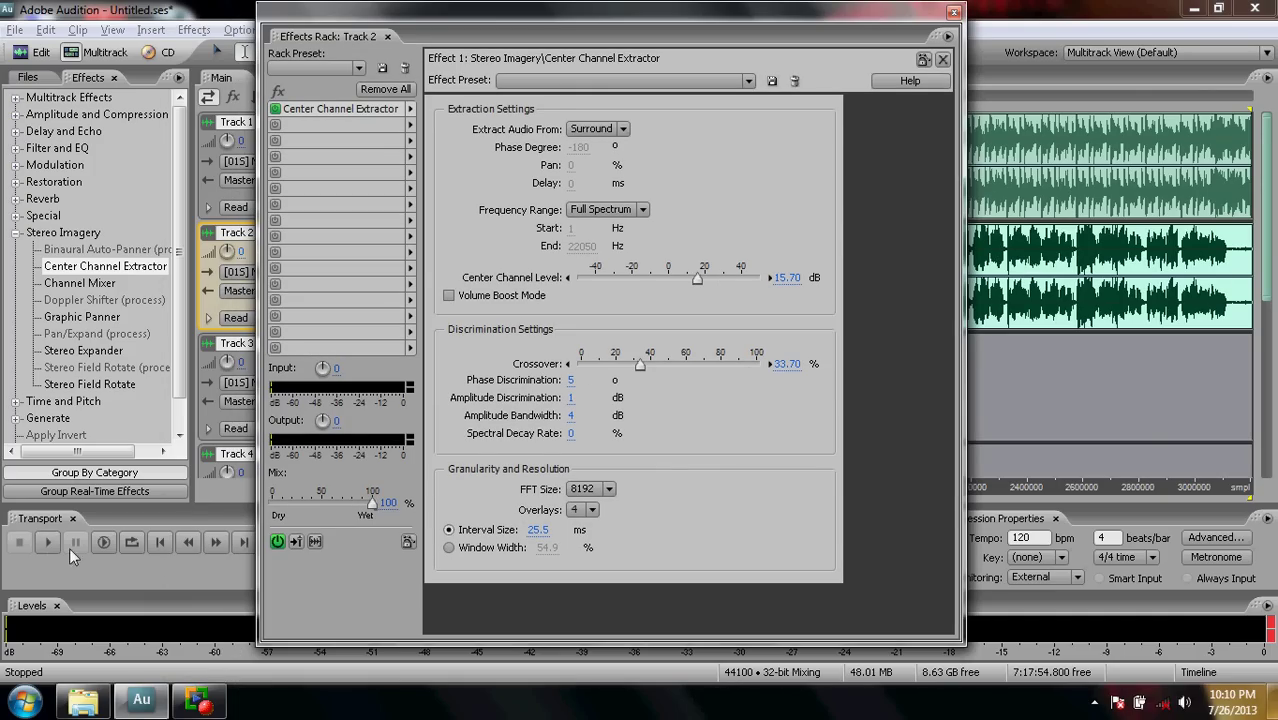
Step: During playback, set the extractor's Center Channel Level to 16.70 dB and Crossover to 36.90%, then close the effects rack
{"action": "left_click", "coordinate": [52, 546]}
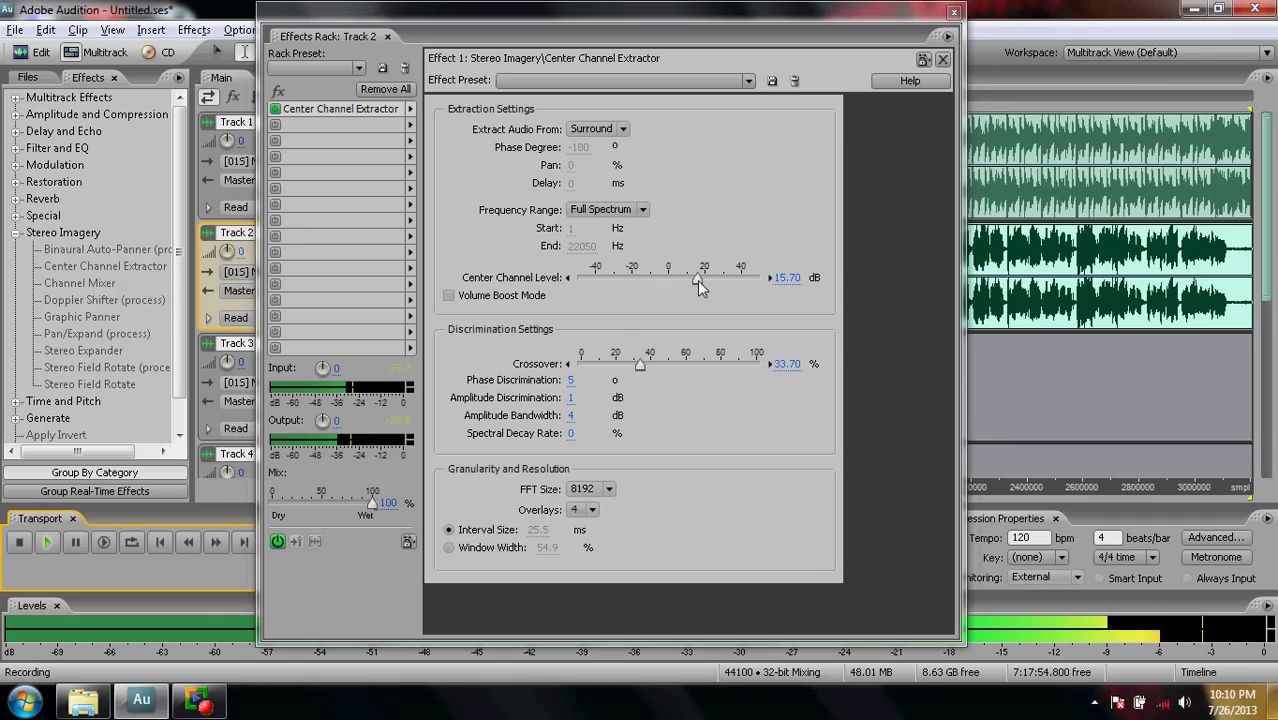
{"action": "mouse_move", "coordinate": [697, 280]}
{"action": "left_mouse_down"}
{"action": "mouse_move", "coordinate": [640, 283]}
{"action": "mouse_move", "coordinate": [757, 286]}
{"action": "mouse_move", "coordinate": [698, 287]}
{"action": "left_mouse_up"}
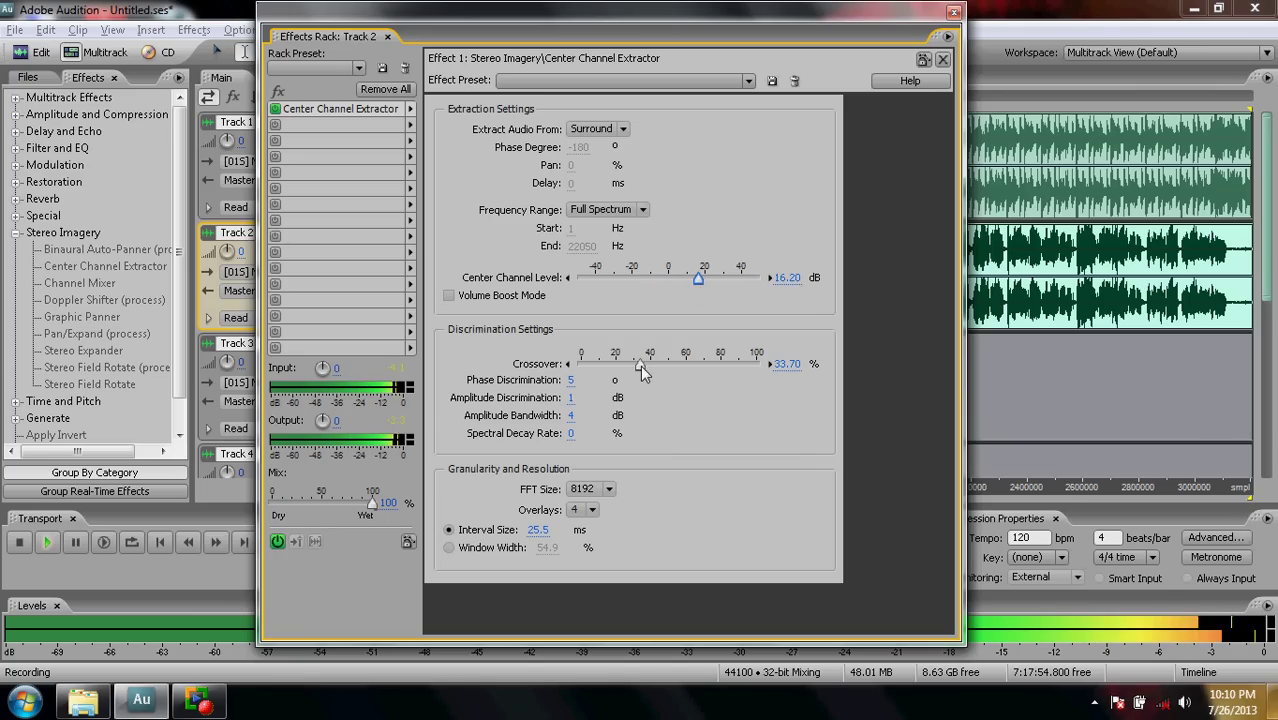
{"action": "mouse_move", "coordinate": [640, 365]}
{"action": "left_mouse_down"}
{"action": "mouse_move", "coordinate": [580, 367]}
{"action": "mouse_move", "coordinate": [720, 363]}
{"action": "mouse_move", "coordinate": [651, 368]}
{"action": "left_mouse_up"}
{"action": "left_click_drag", "start_coordinate": [697, 287], "coordinate": [699, 281]}
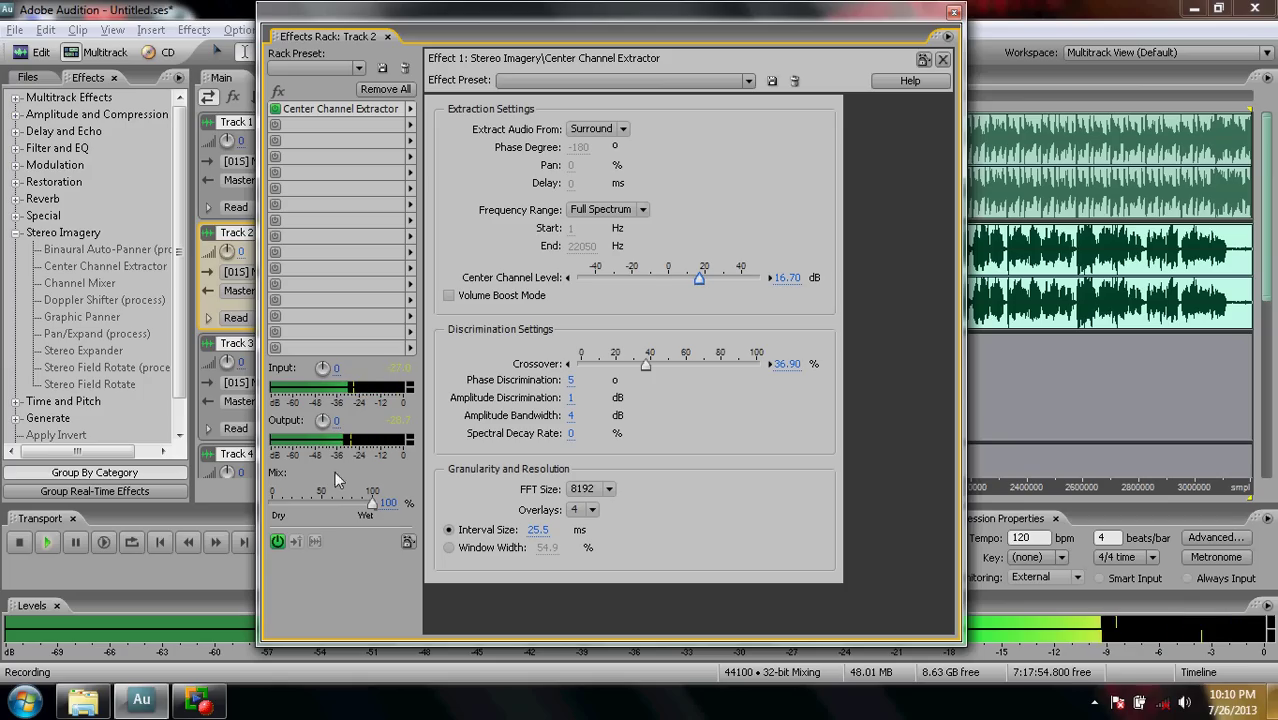
{"action": "left_click", "coordinate": [19, 542]}
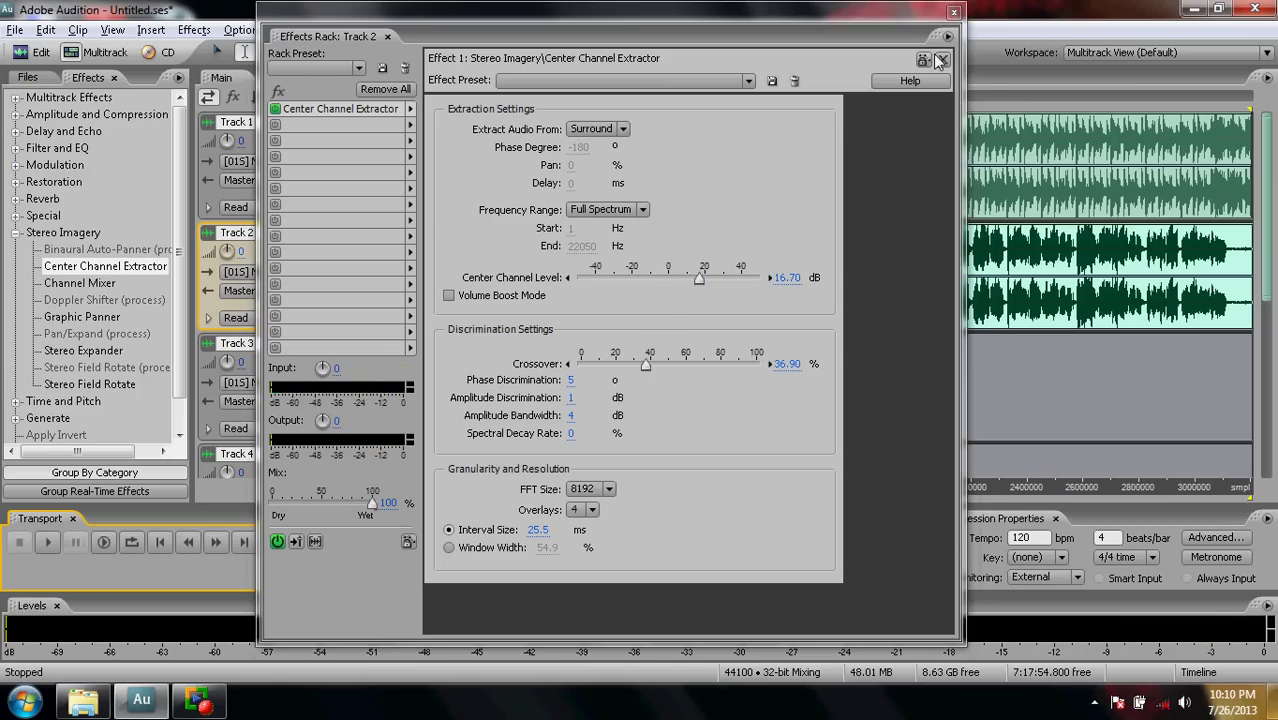
{"action": "left_click", "coordinate": [953, 12]}
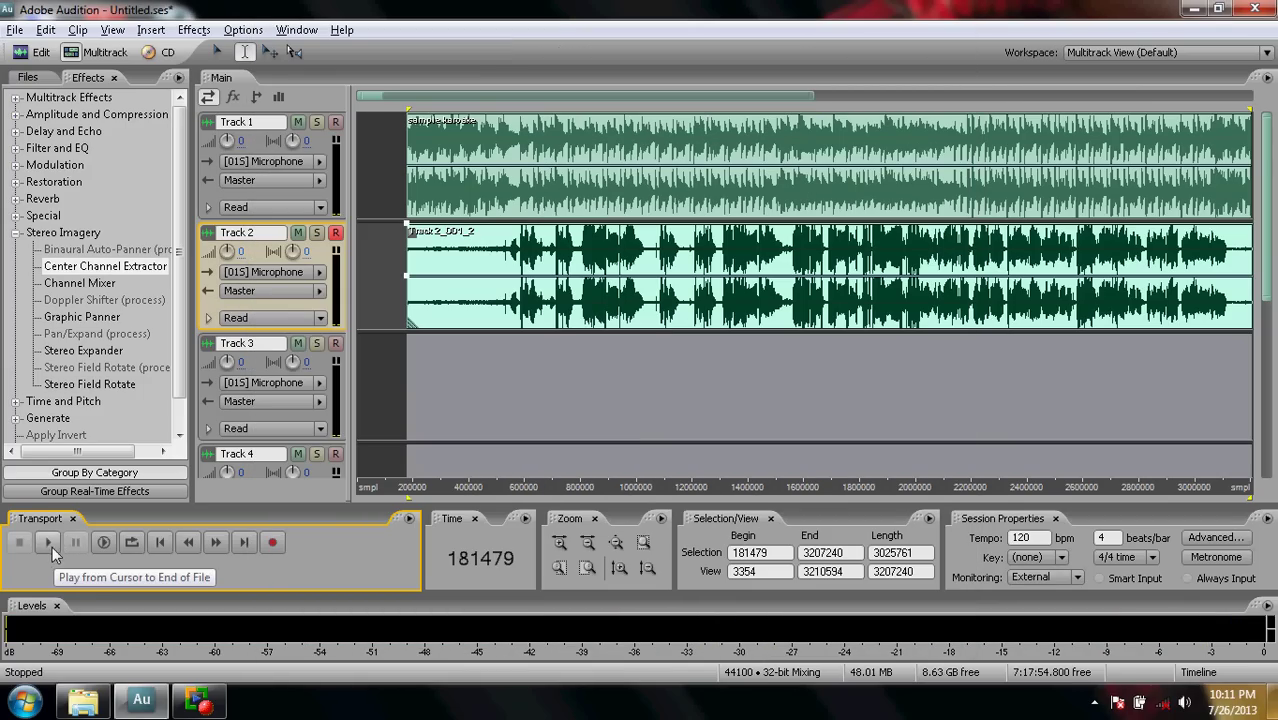
Step: Play back the mix with the Center Channel Extractor applied to the vocal track
{"action": "left_click", "coordinate": [52, 546]}
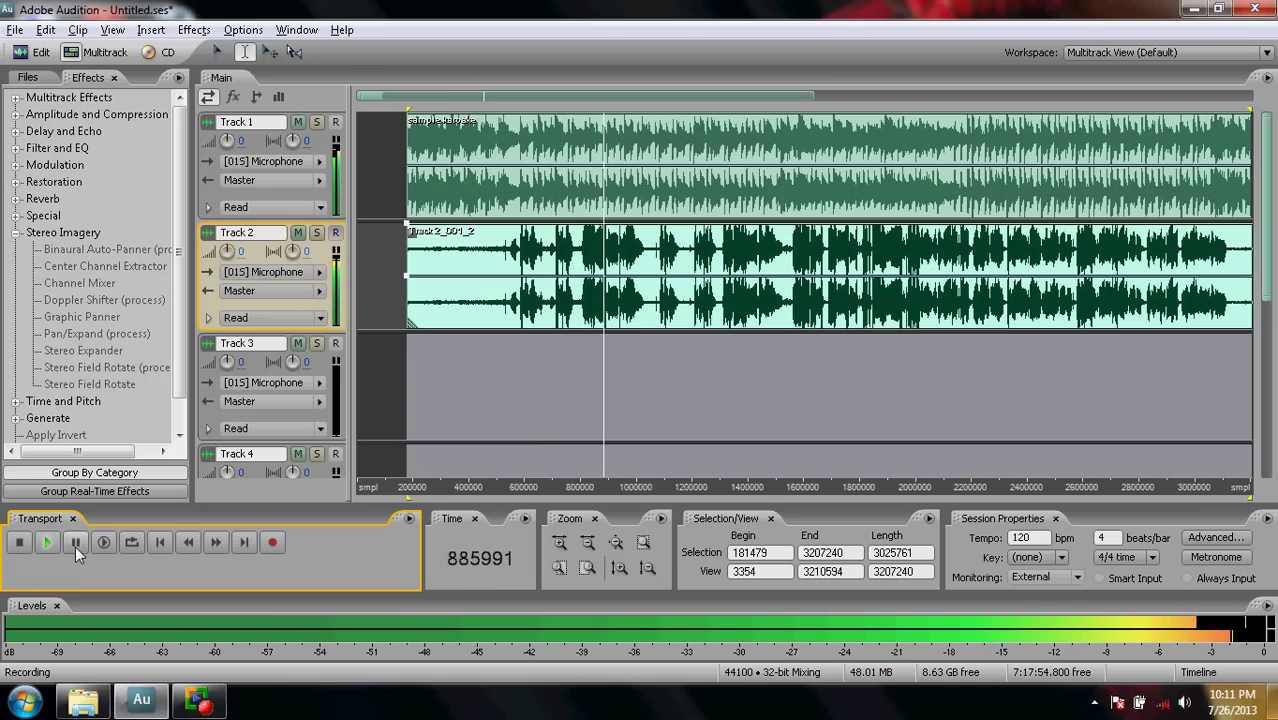
{"action": "left_click", "coordinate": [20, 545]}
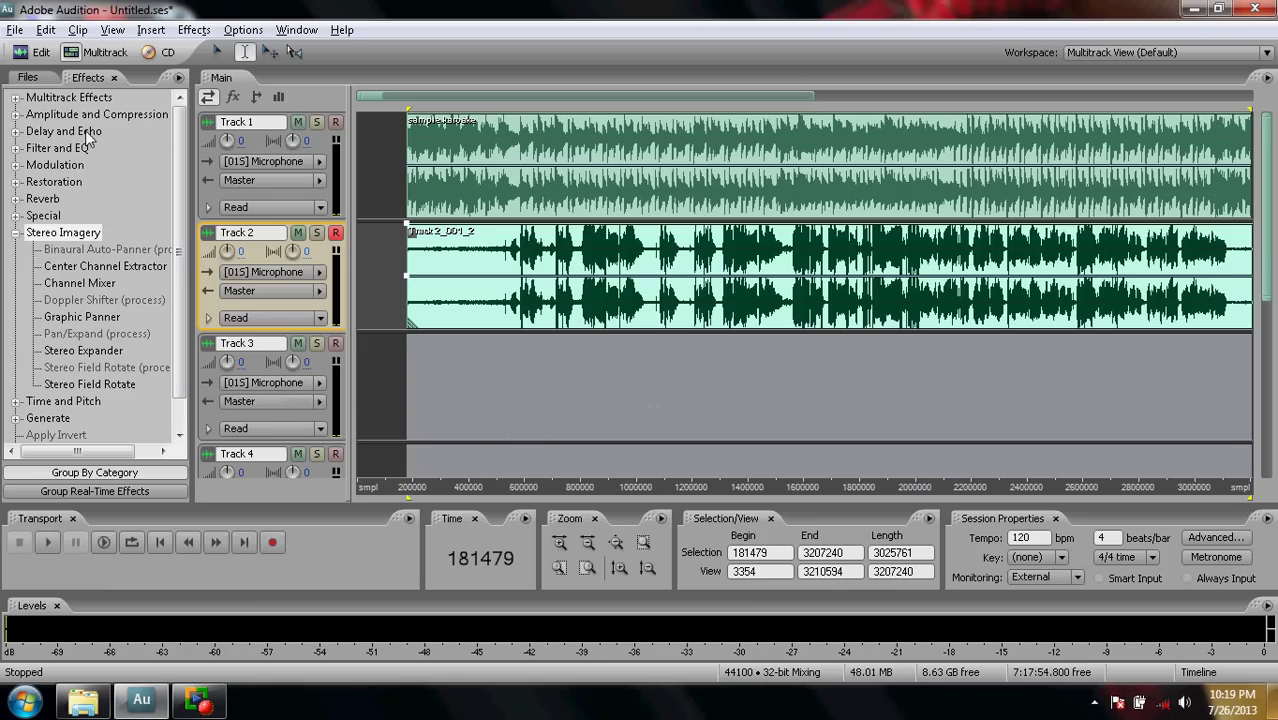
Step: Add the Echo effect from the Delay and Echo category to the vocal on Track 2
{"action": "double_click", "coordinate": [85, 130]}
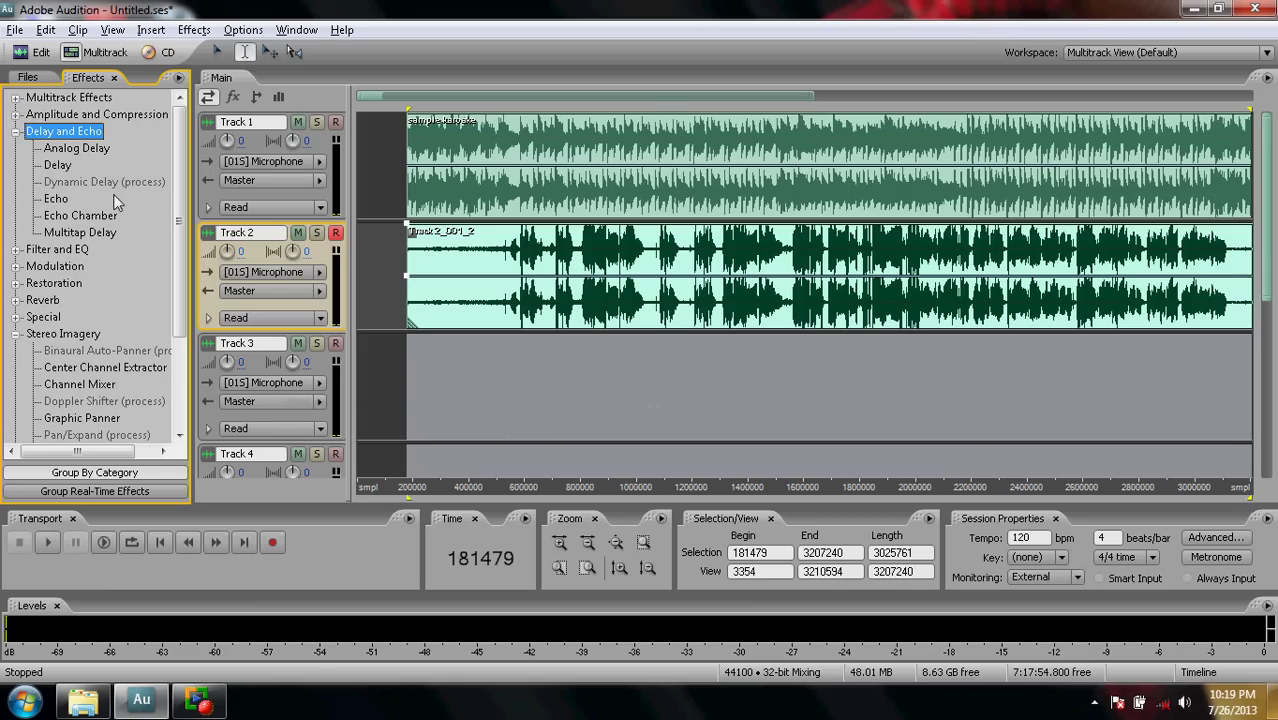
{"action": "left_click_drag", "start_coordinate": [58, 199], "coordinate": [249, 242]}
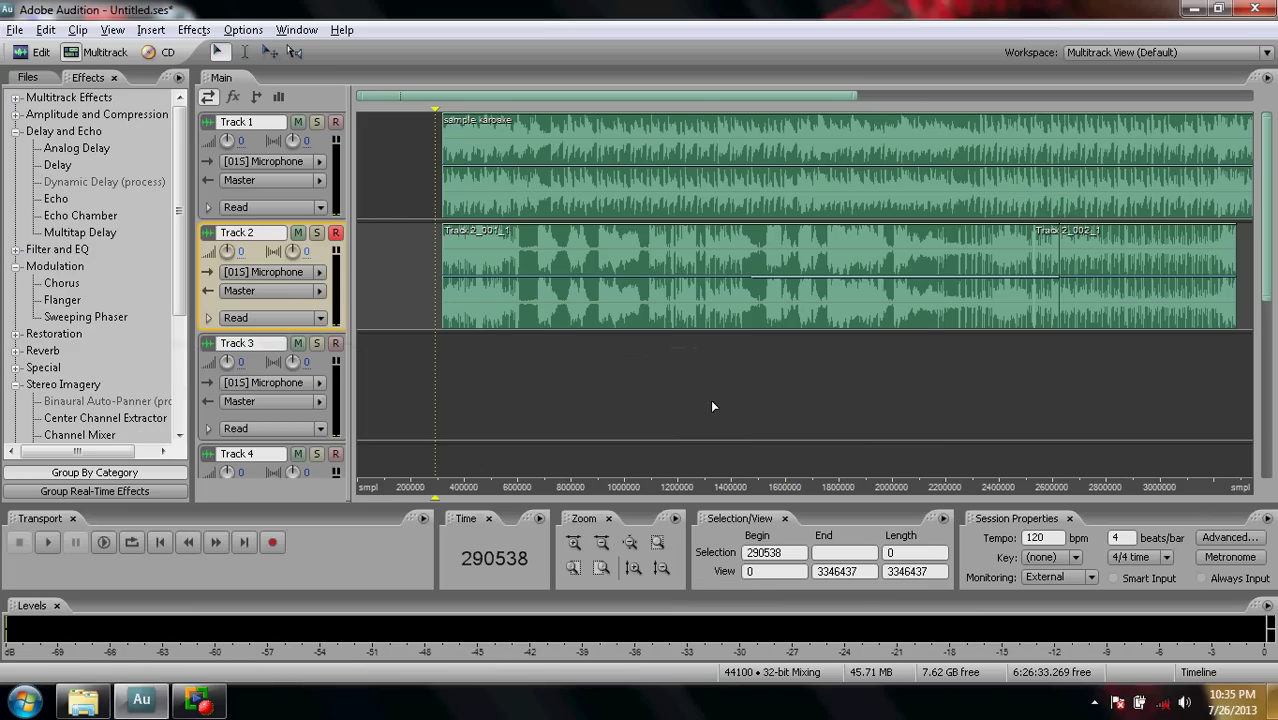
Step: Exit the audio editor without saving the session changes
{"action": "left_click", "coordinate": [1255, 9]}
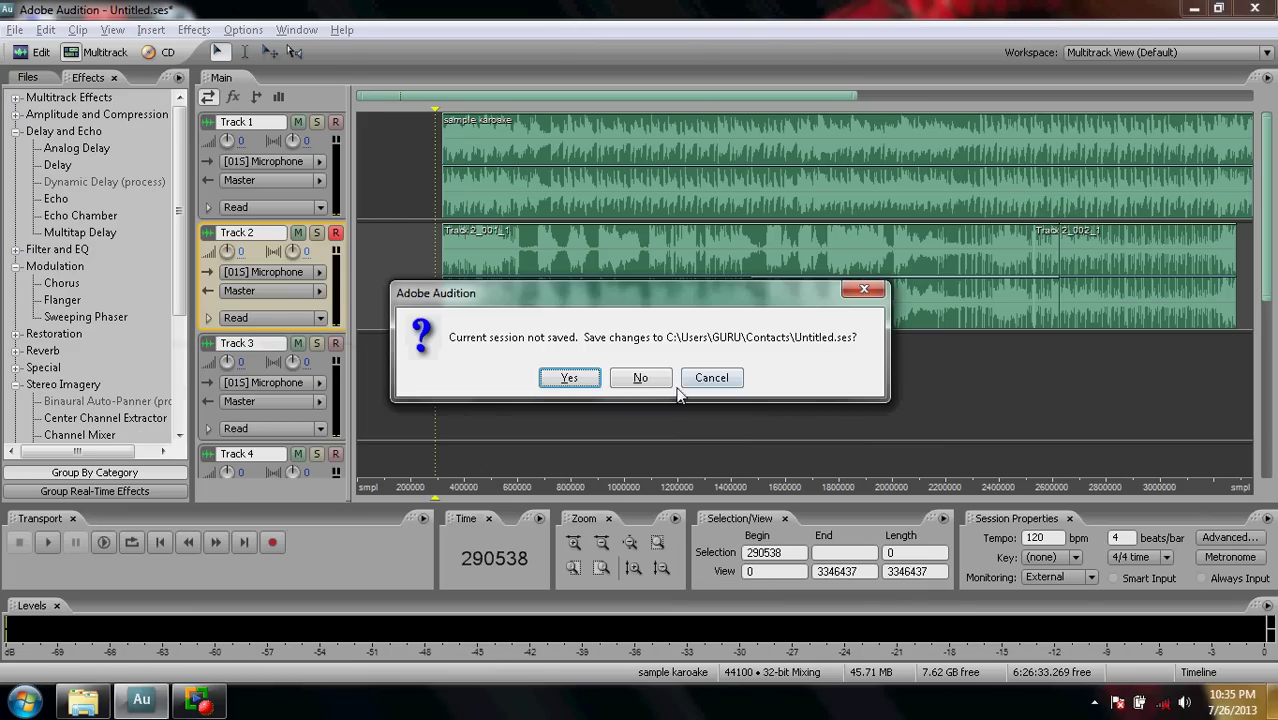
{"action": "left_click", "coordinate": [648, 382]}
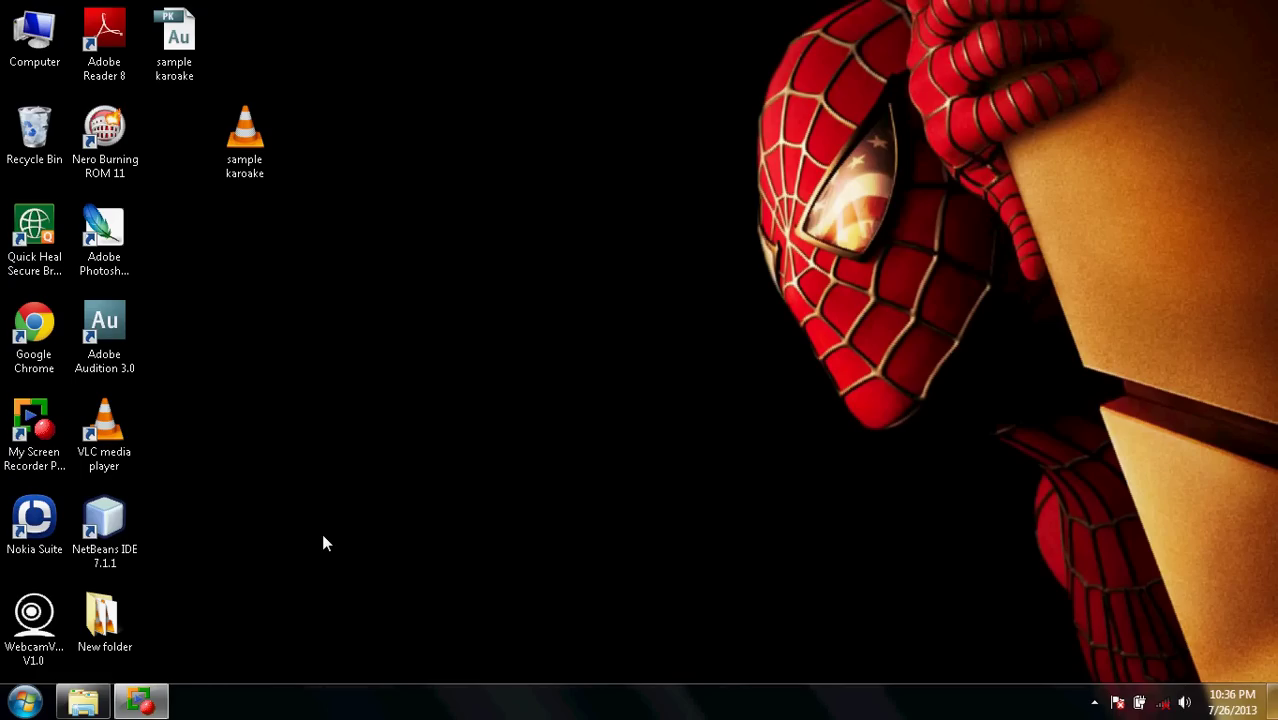